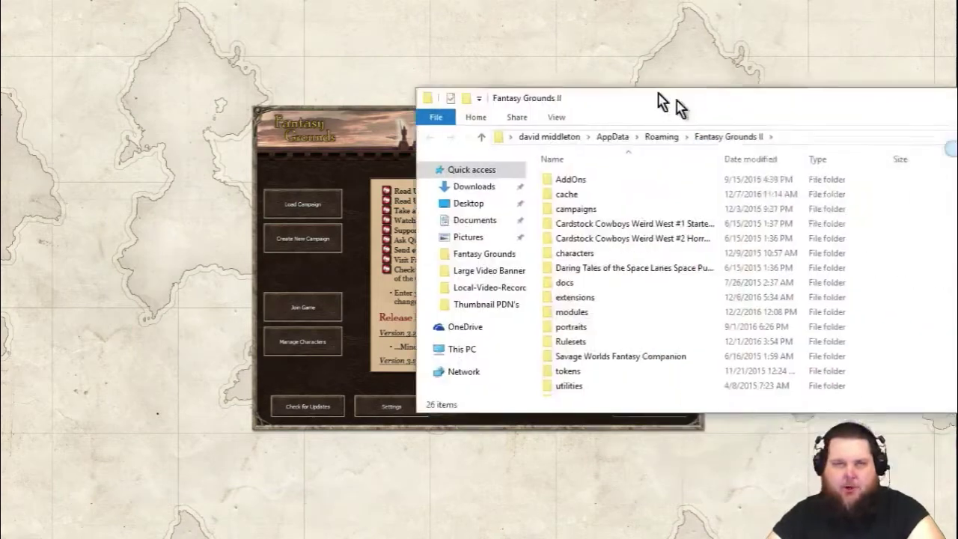
# Step: Check the .ext files in the Fantasy Grounds II extensions folder, then close the folder
pyautogui.moveTo(667, 100); pyautogui.dragTo(422, 122)
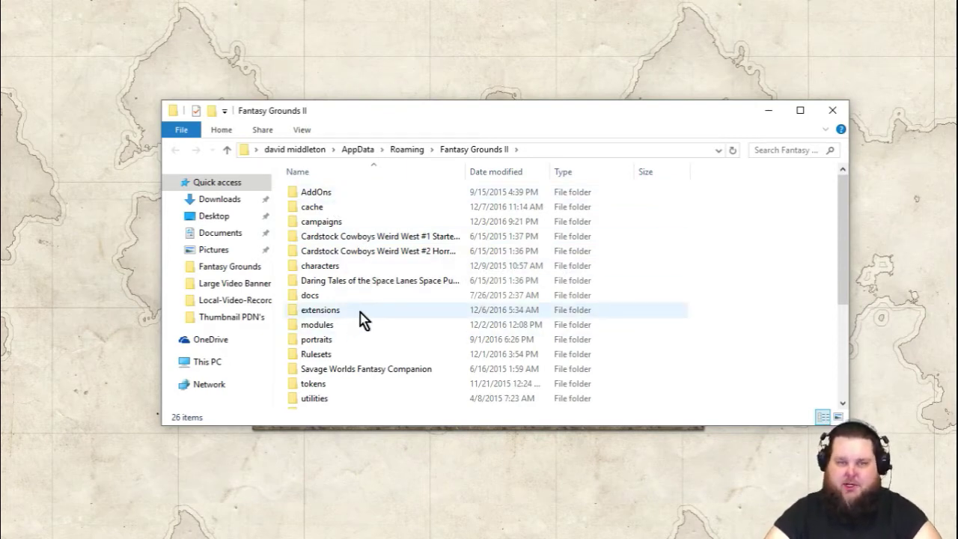
pyautogui.doubleClick(359, 318)
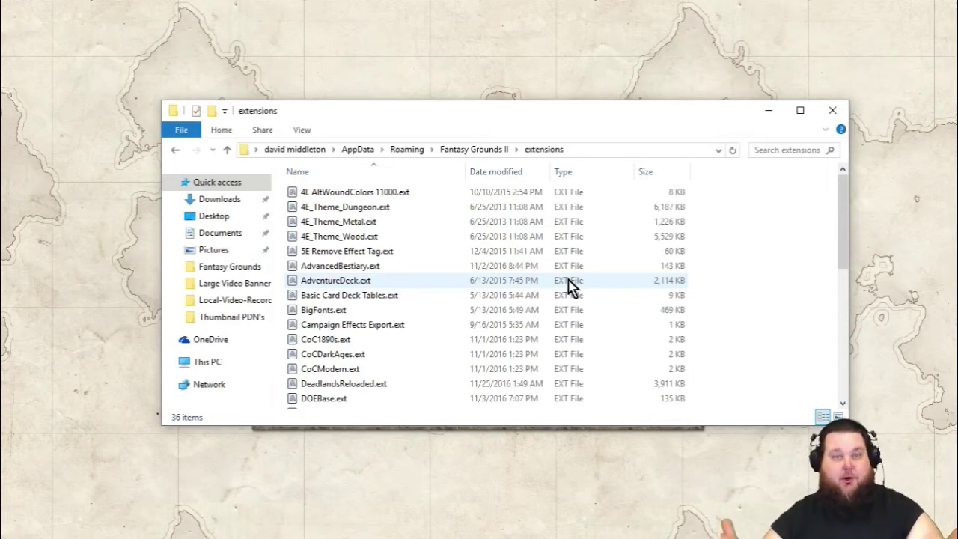
pyautogui.click(833, 112)
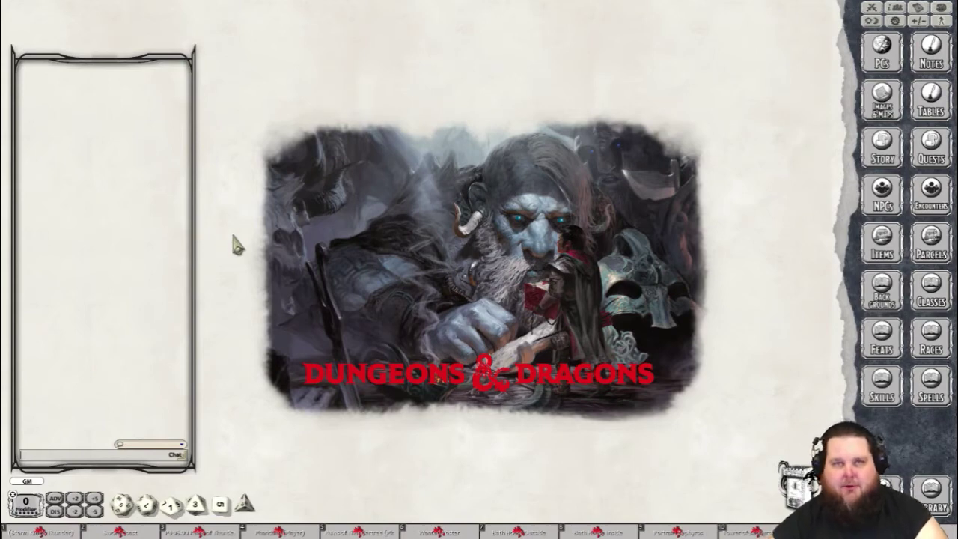
# Step: Show the list of story entries on the D&D campaign's GM tabletop
pyautogui.click(883, 148)
# Step: Centre the Story list, open the MOTD entry, and move it aside
pyautogui.moveTo(626, 54); pyautogui.dragTo(457, 166)
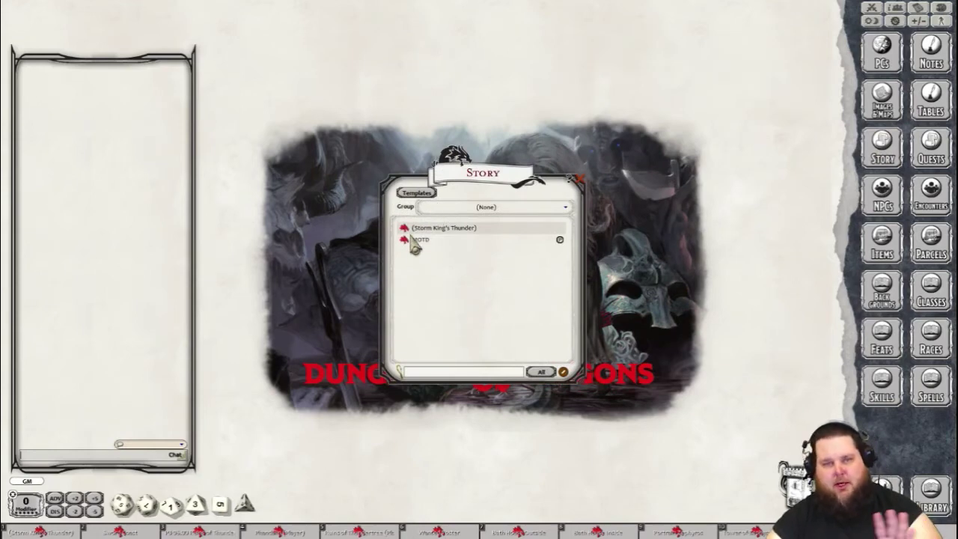
pyautogui.click(416, 240)
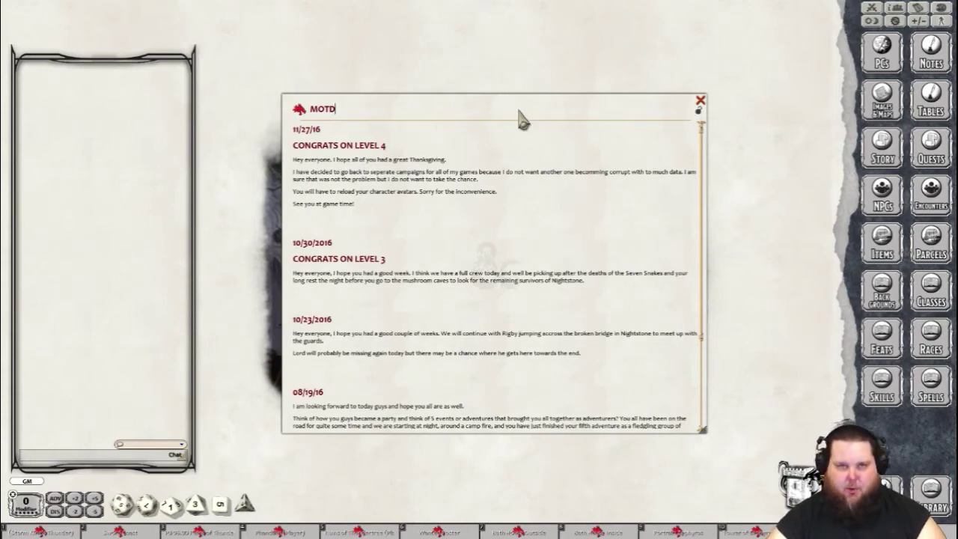
pyautogui.moveTo(553, 115)
pyautogui.mouseDown()
pyautogui.moveTo(714, 135)
pyautogui.moveTo(941, 120)
pyautogui.mouseUp()
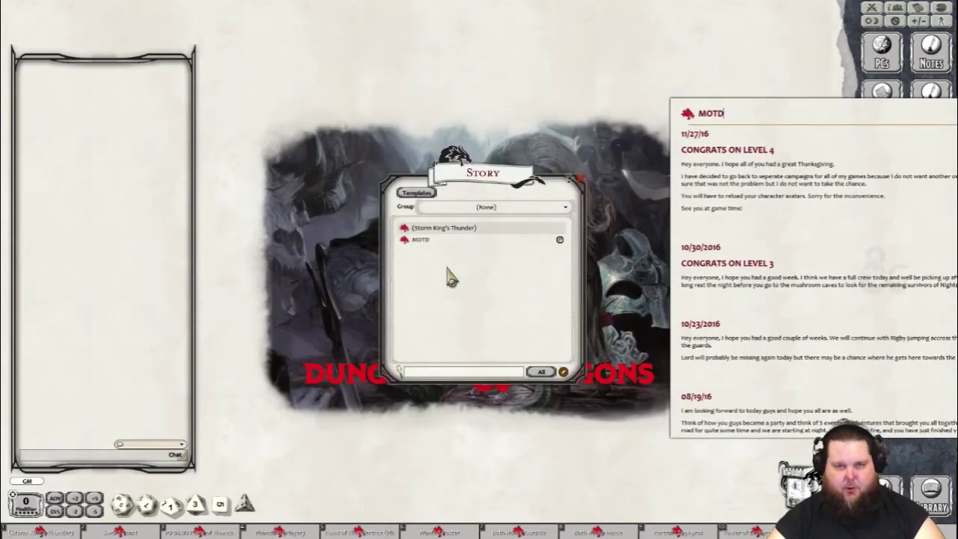
# Step: Enable editing on the Story list, bring the MOTD entry back to centre, then close it
pyautogui.rightClick(452, 271)
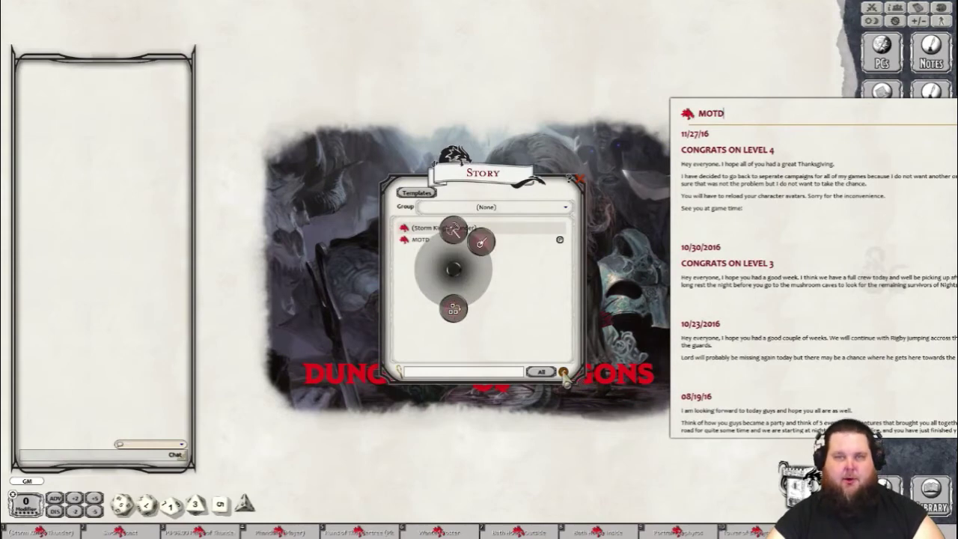
pyautogui.click(564, 375)
pyautogui.click(565, 375)
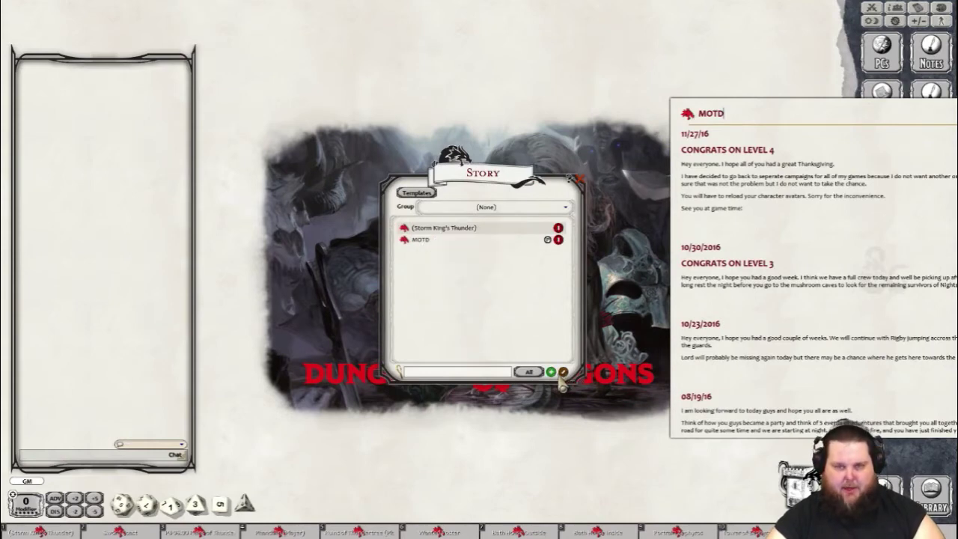
pyautogui.moveTo(875, 227); pyautogui.dragTo(540, 221)
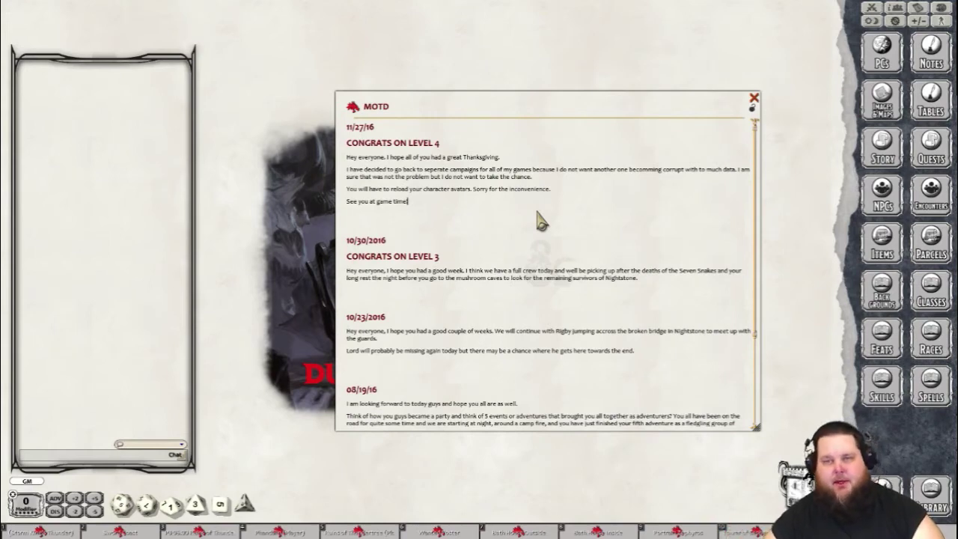
pyautogui.click(410, 109)
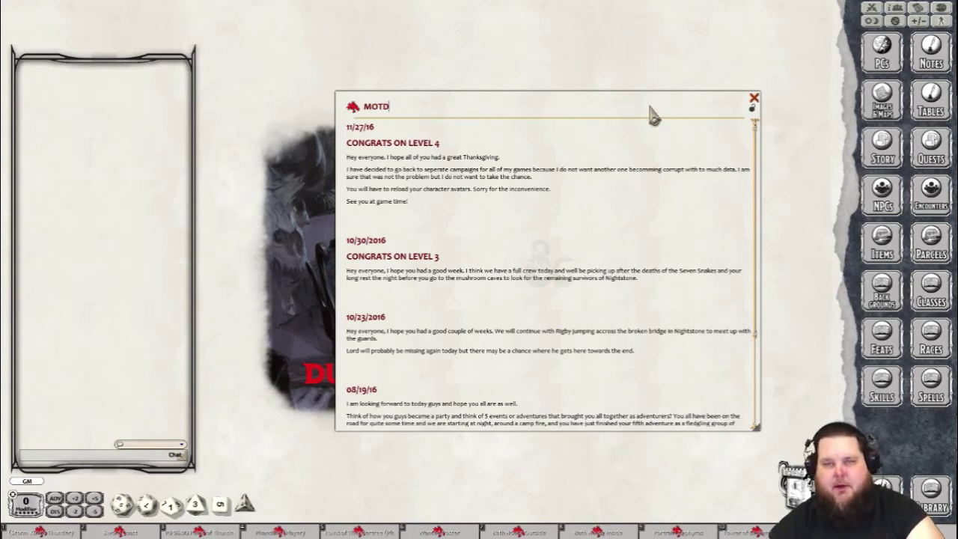
pyautogui.click(753, 98)
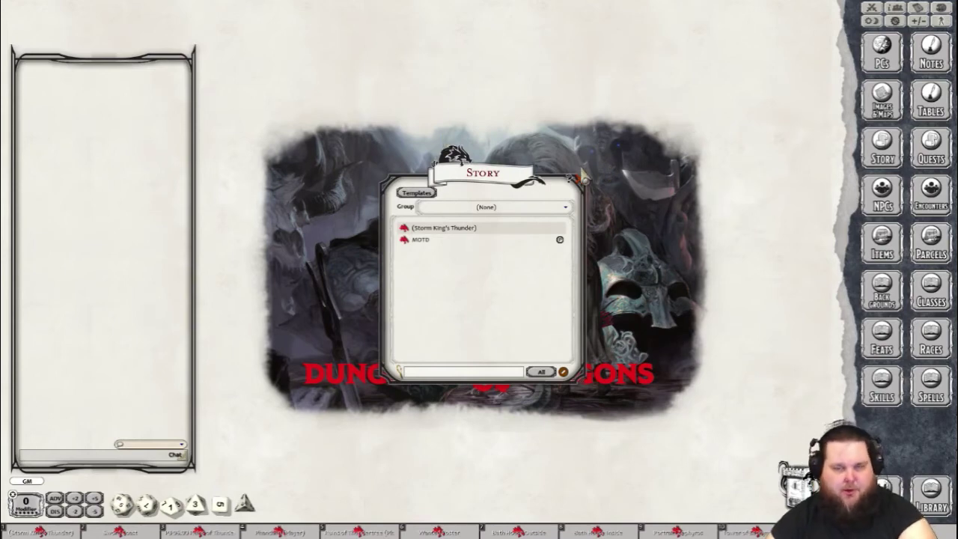
# Step: Review the MOTD entry's sharing options, such as Stop Sharing Sheet, without changing anything
pyautogui.rightClick(455, 241)
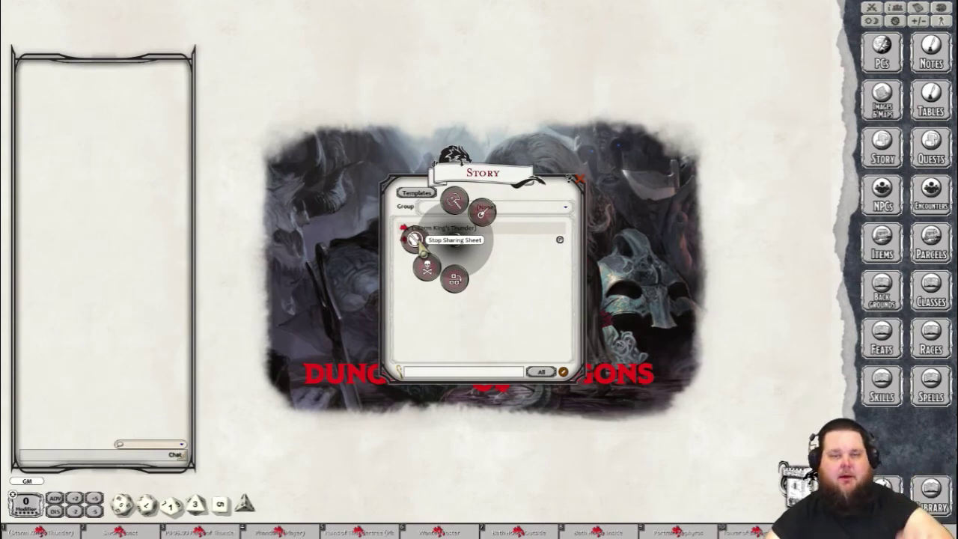
pyautogui.click(552, 285)
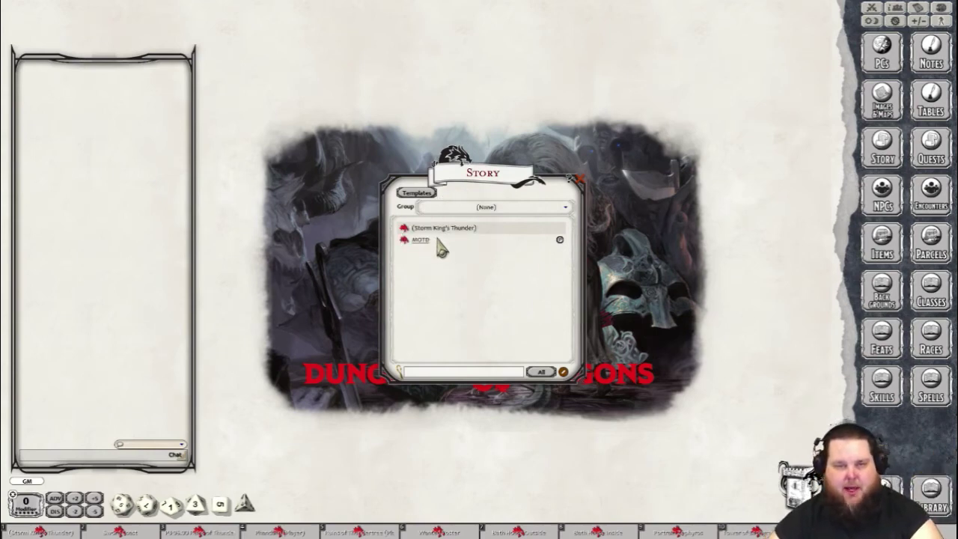
pyautogui.rightClick(444, 238)
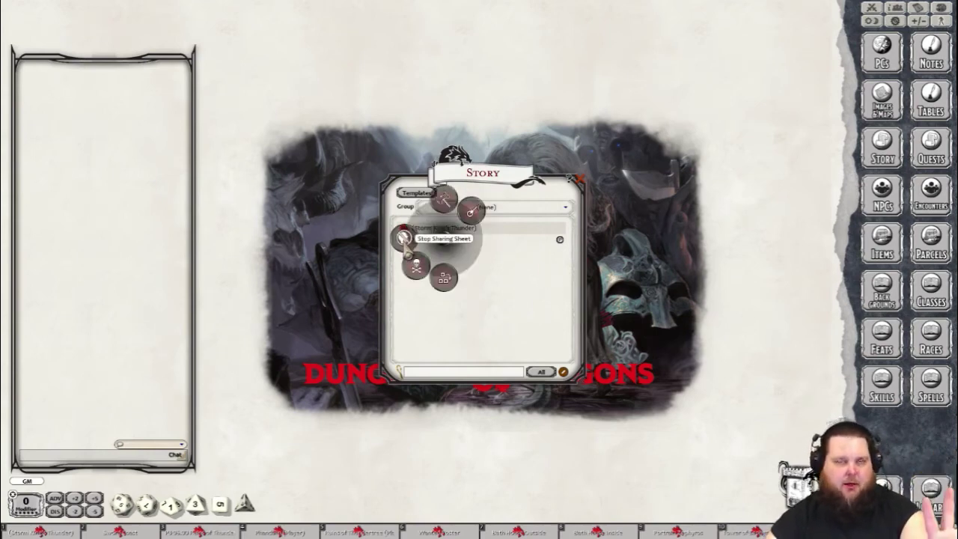
pyautogui.click(553, 298)
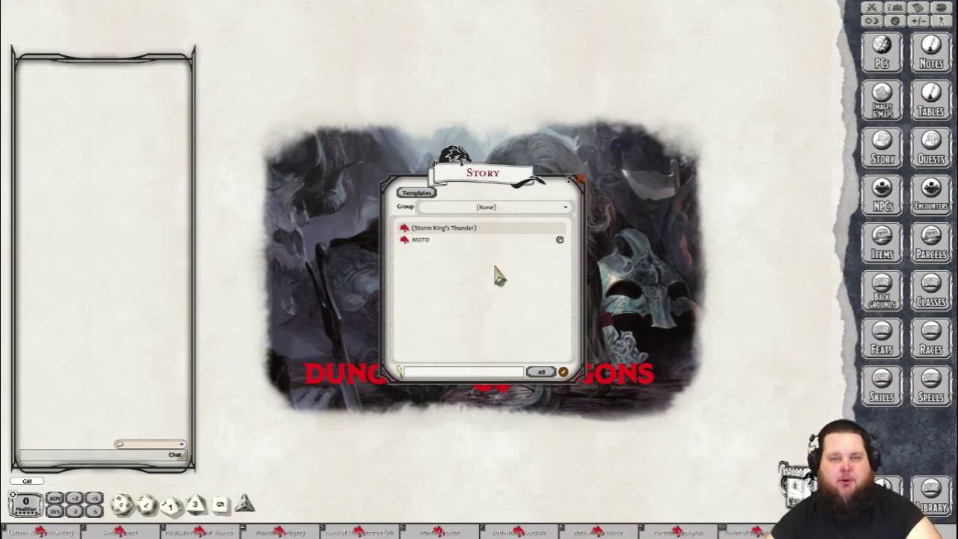
# Step: Reopen the MOTD entry to show its announcements from 11/27/16 back to 08/19/16
pyautogui.click(431, 241)
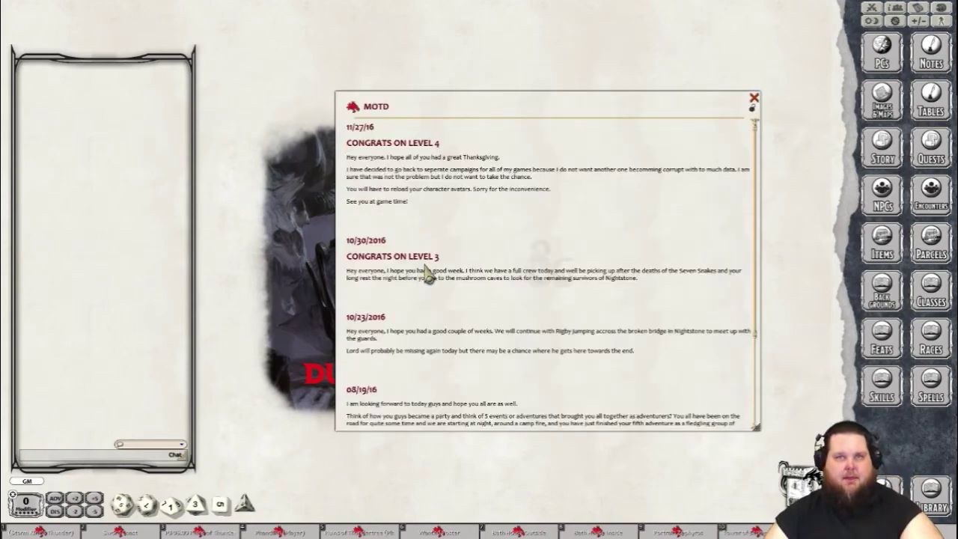